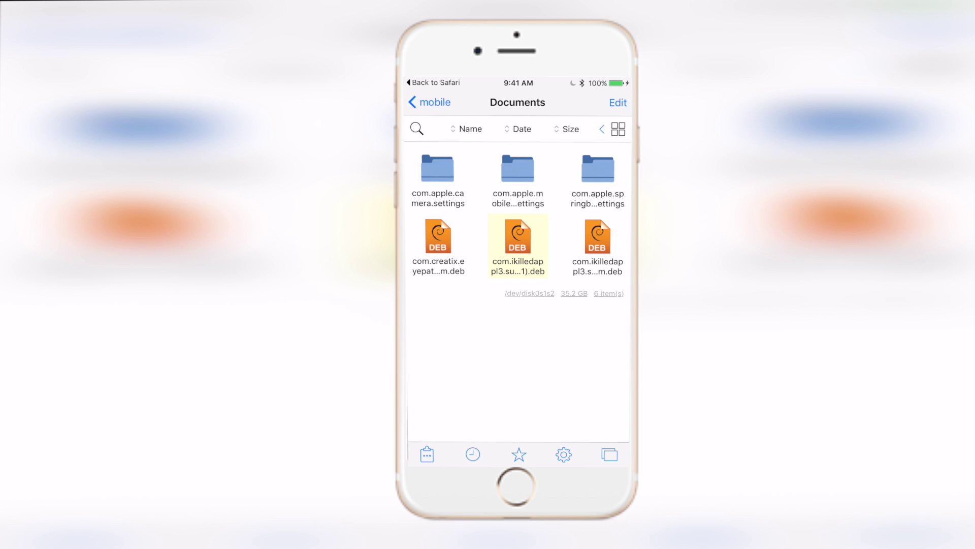
# Install the Joker Laugh Lockglyph .deb package and request a SpringBoard respring.
pyautogui.click(518, 245)
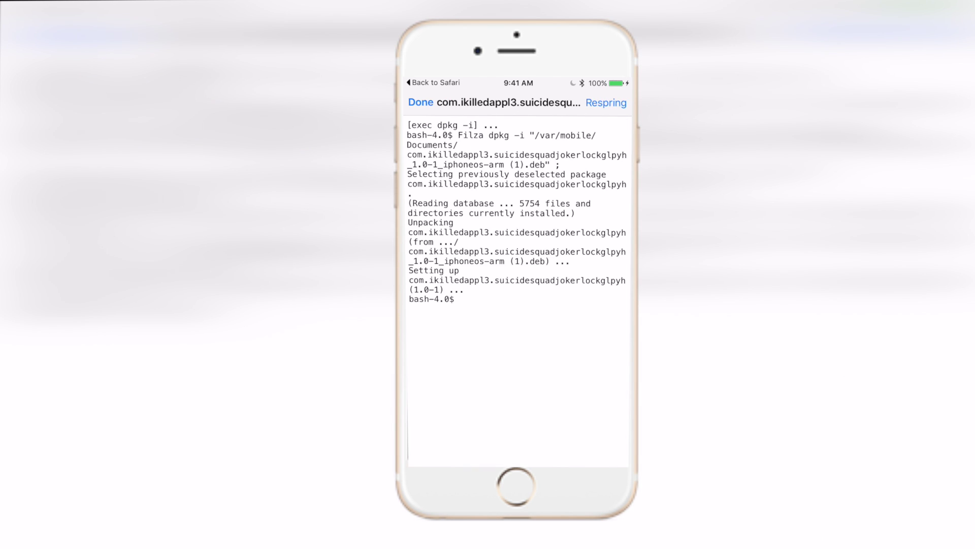
pyautogui.click(606, 102)
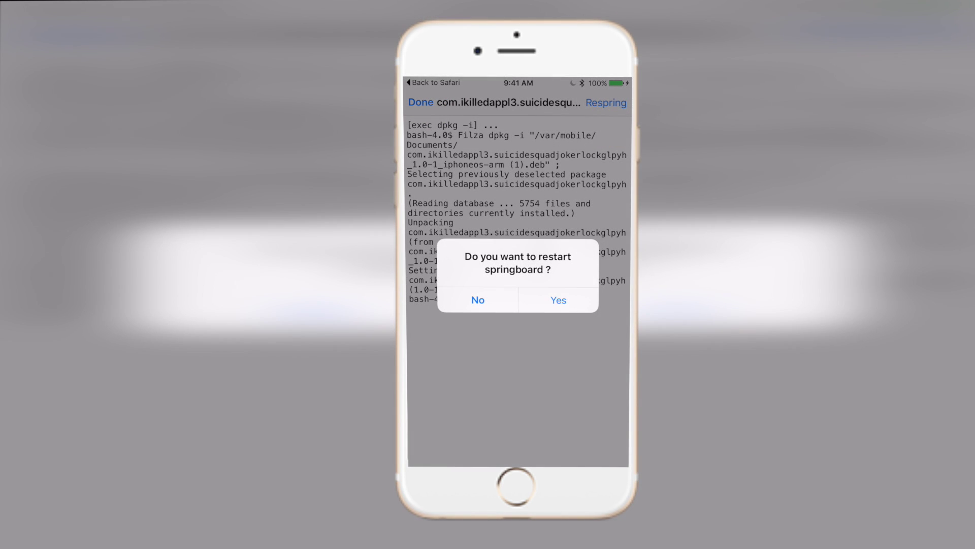
# Accept the SpringBoard restart alert so the phone resprings.
pyautogui.click(559, 299)
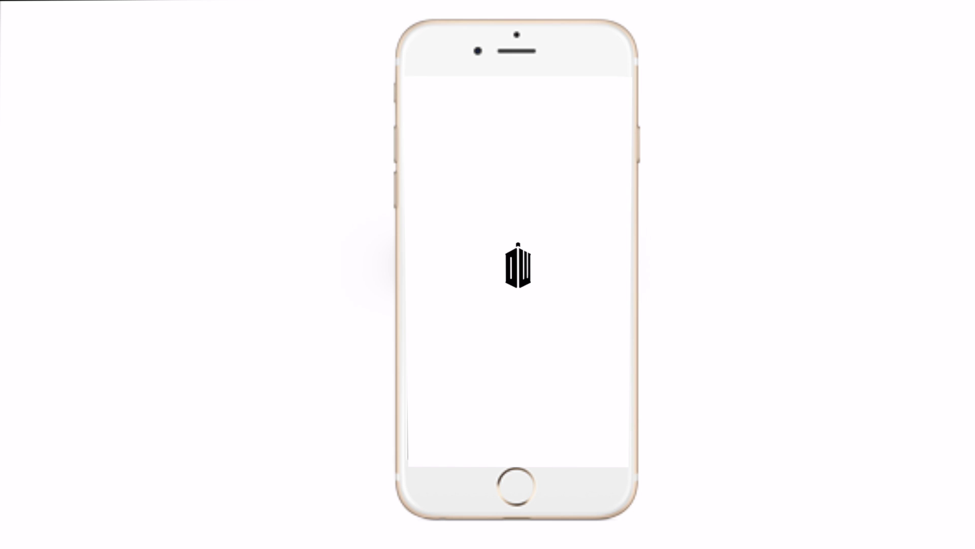